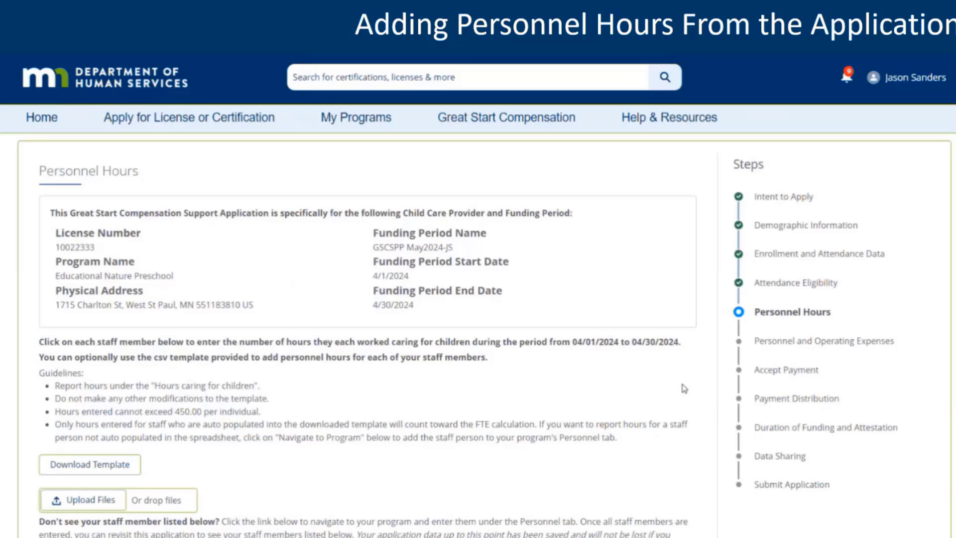
Enter 128 hours caring for children for the second staff member, giving 1 FTE.
scroll(684, 388, "down", 3)
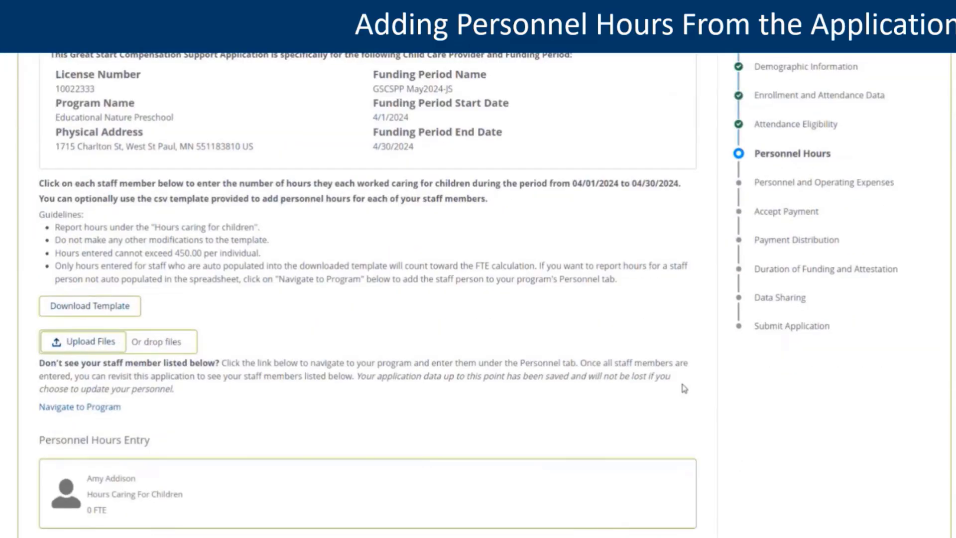
scroll(684, 388, "down", 7)
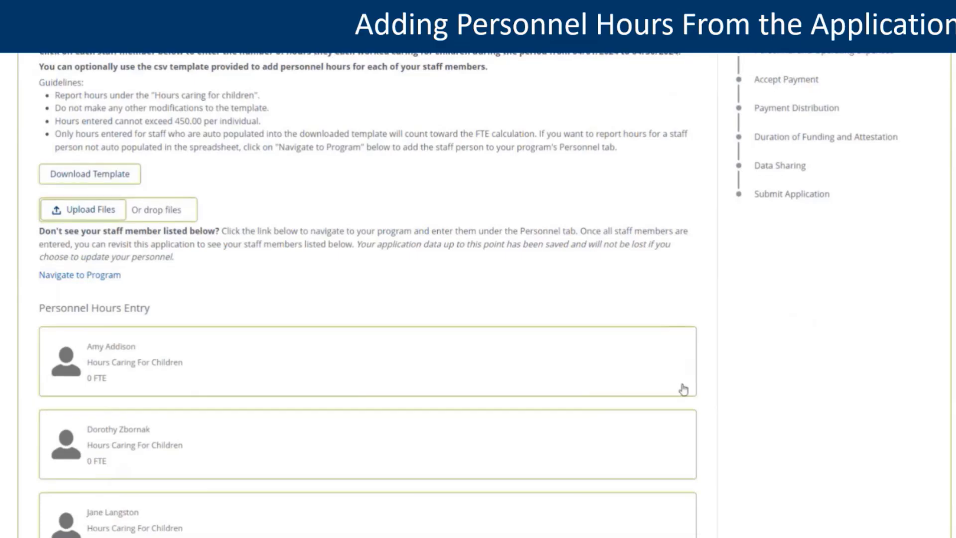
scroll(683, 390, "down", 1)
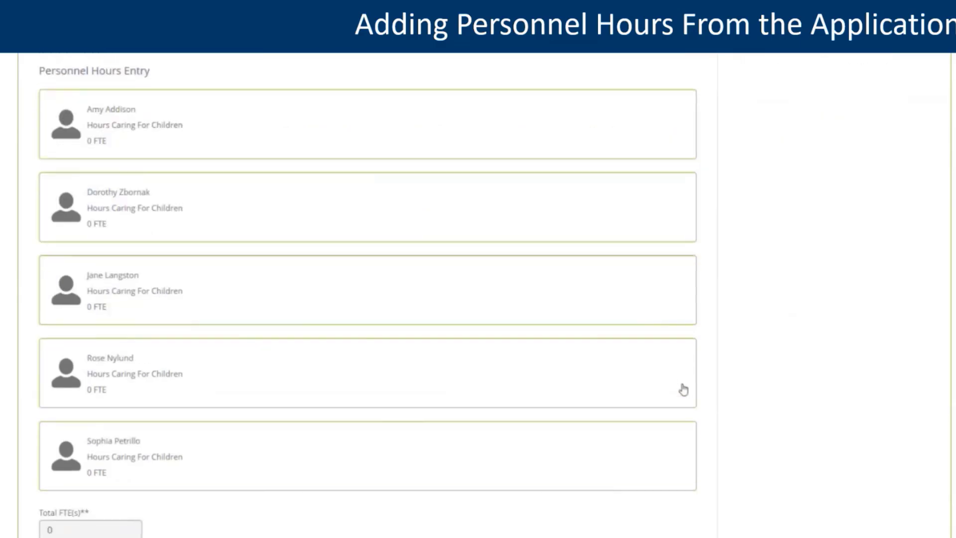
left_click(213, 218)
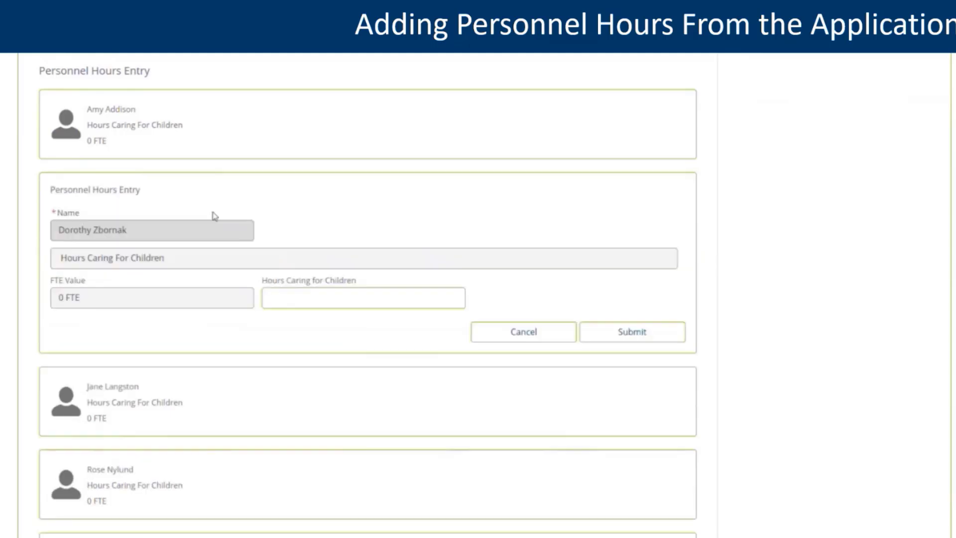
left_click(312, 299)
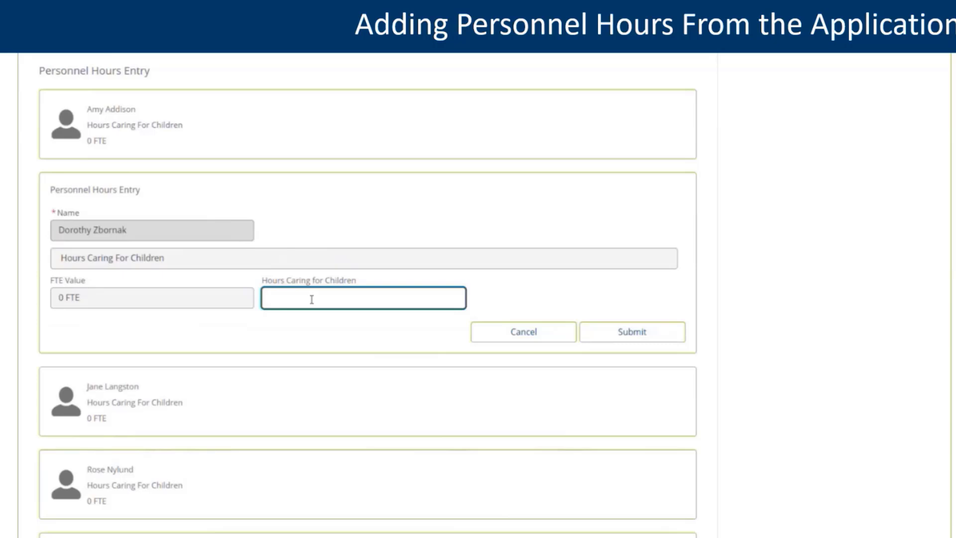
type("128")
left_click(669, 338)
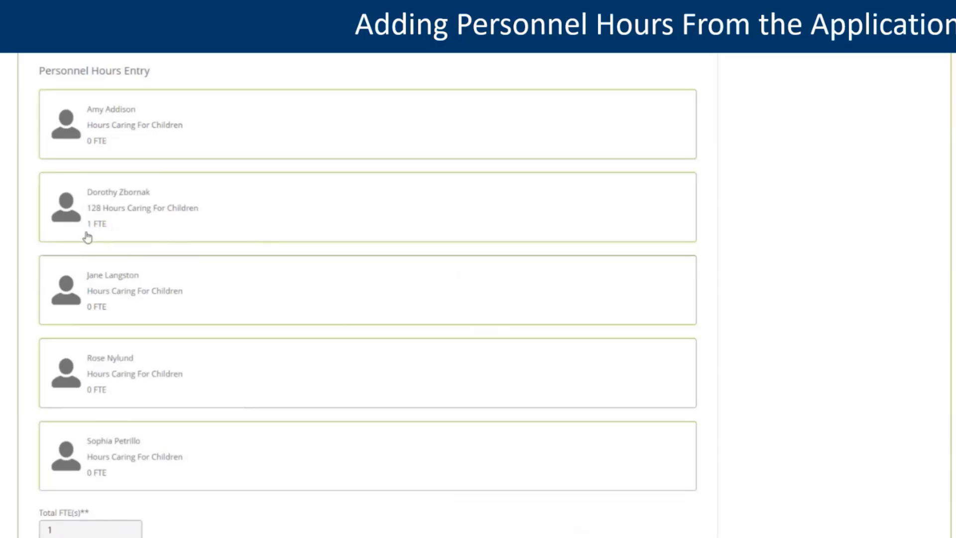
Enter 139 hours caring for children for the fourth staff member, bringing total FTE to 2.09.
left_click(193, 379)
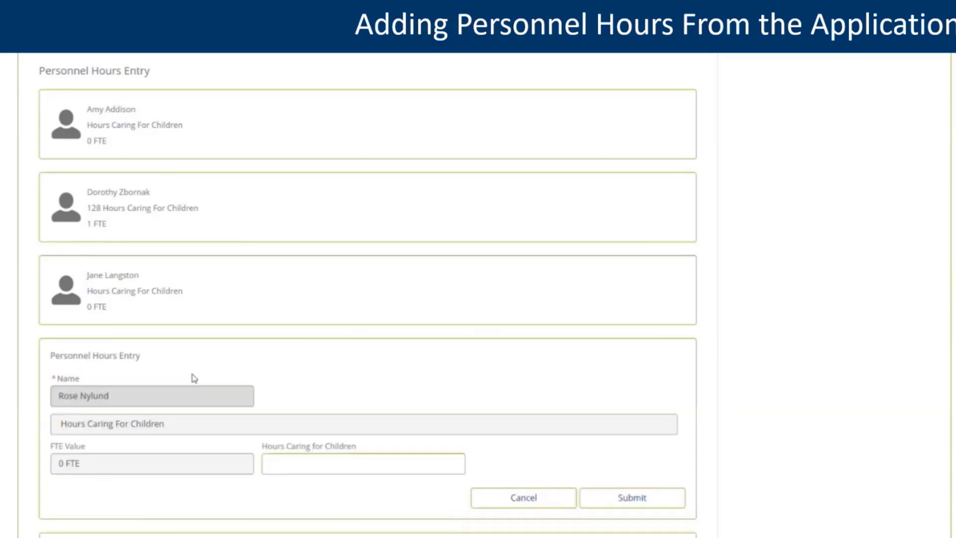
left_click(277, 462)
type("1")
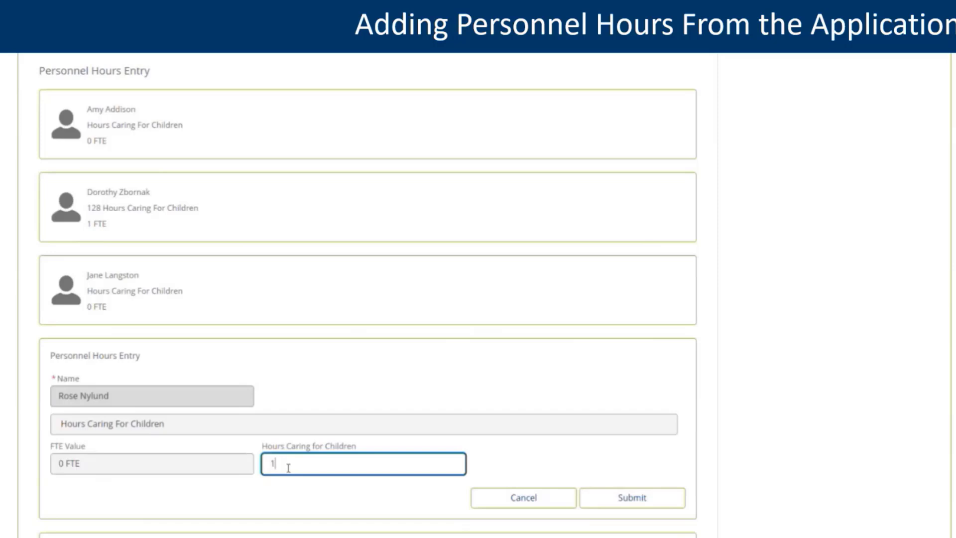
type("39")
left_click(657, 504)
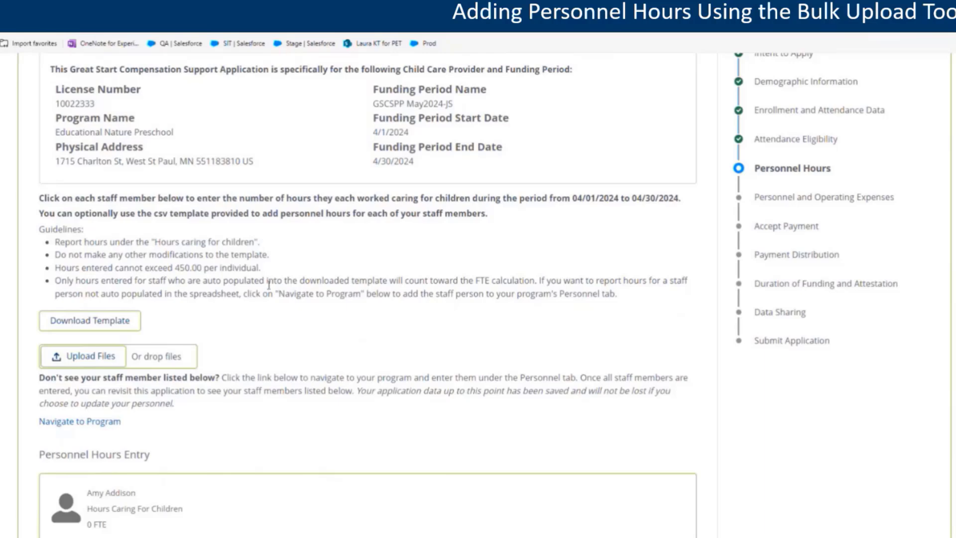
Download the personnel hours template CSV and open it in Excel.
left_click(132, 328)
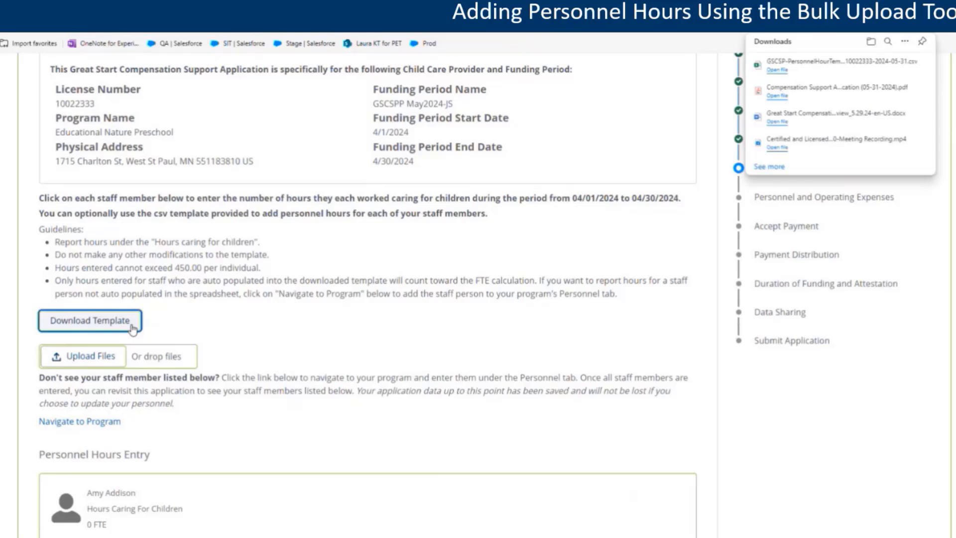
left_click(778, 71)
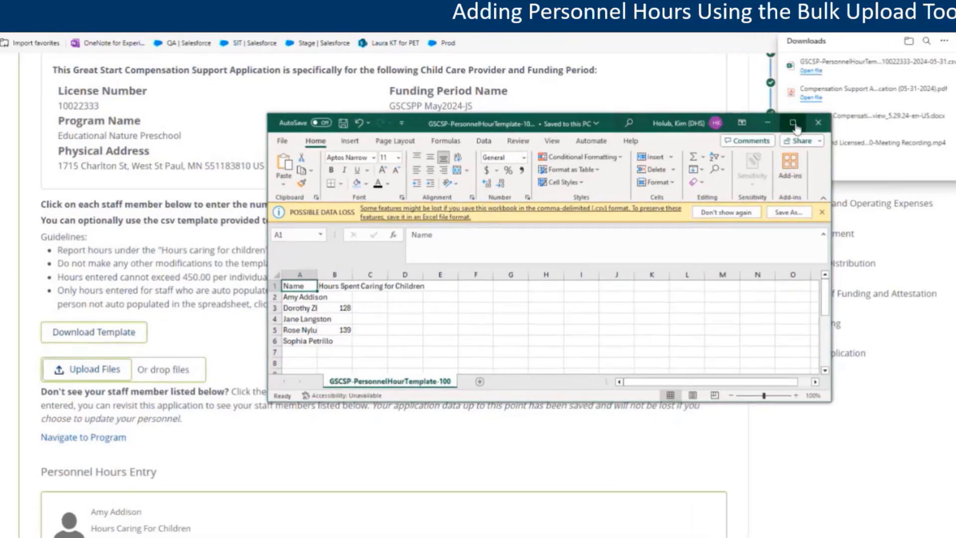
Enter the two new staff names in A7 and A8, with 126 hours in B7 and 130 in B8.
left_click(793, 123)
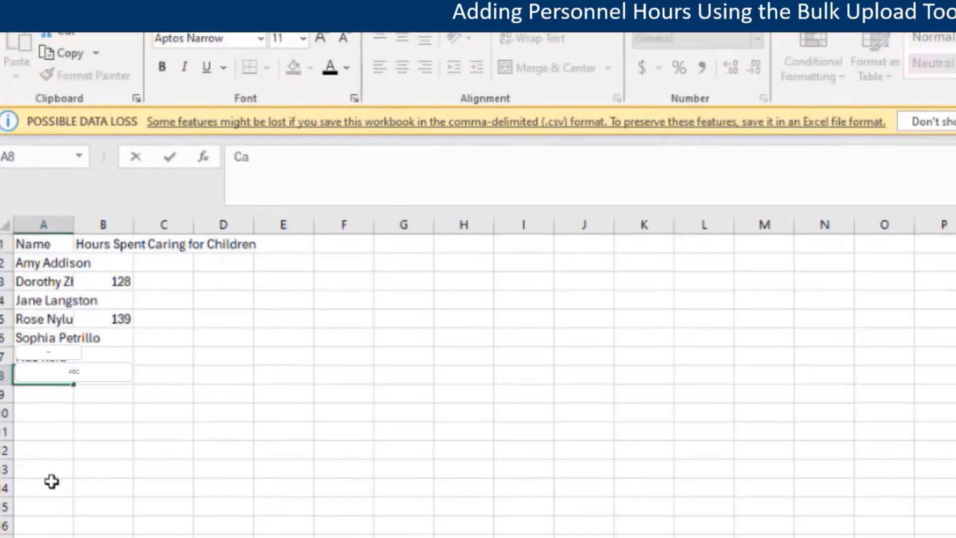
type("itlyn Clark")
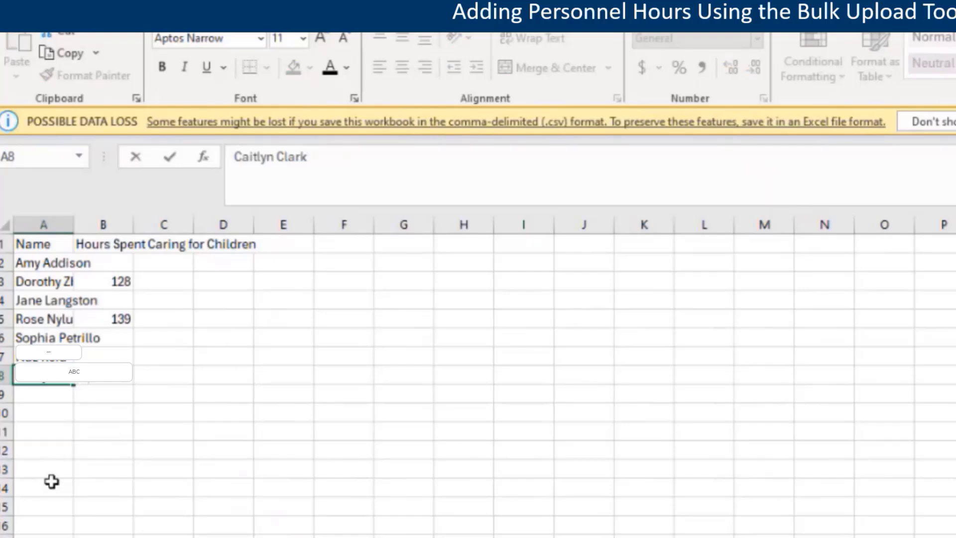
key("Tab")
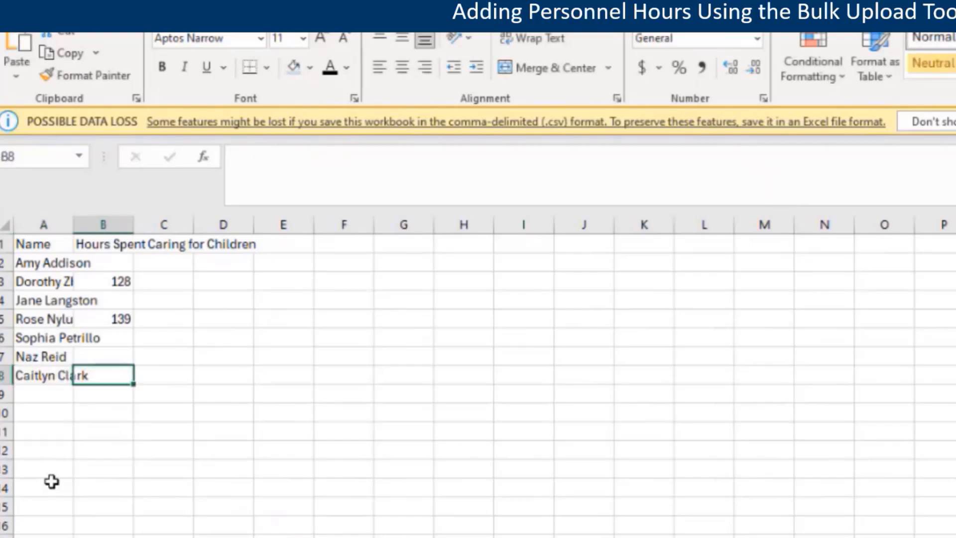
type("130")
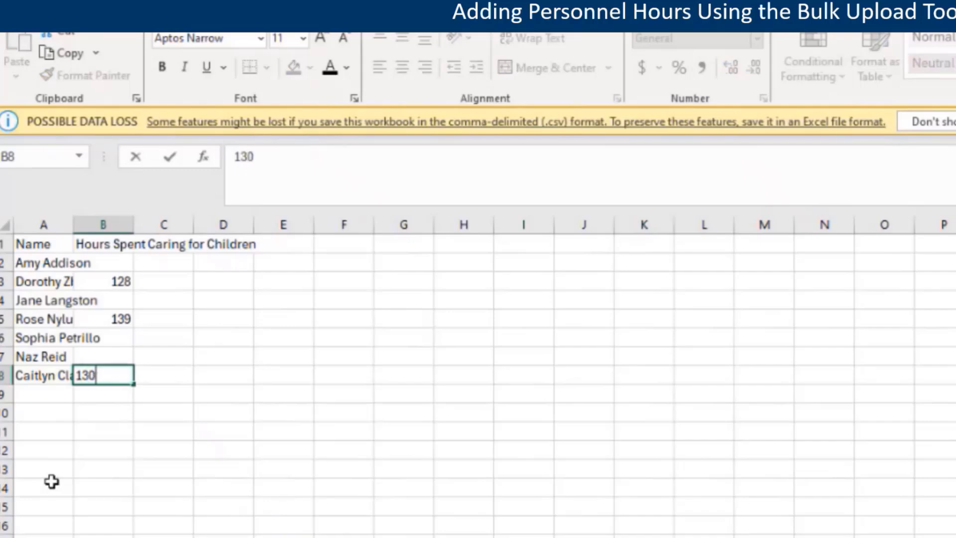
key("Up")
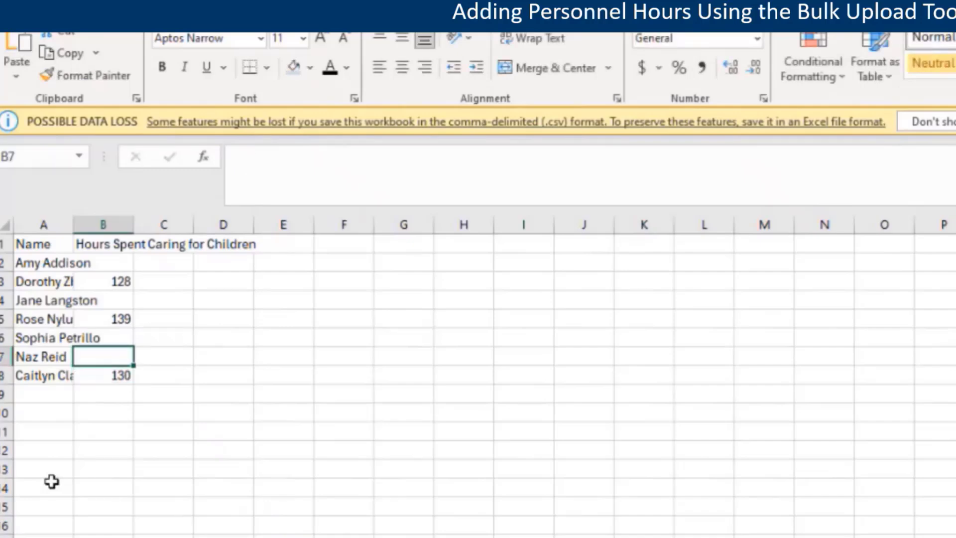
type("126")
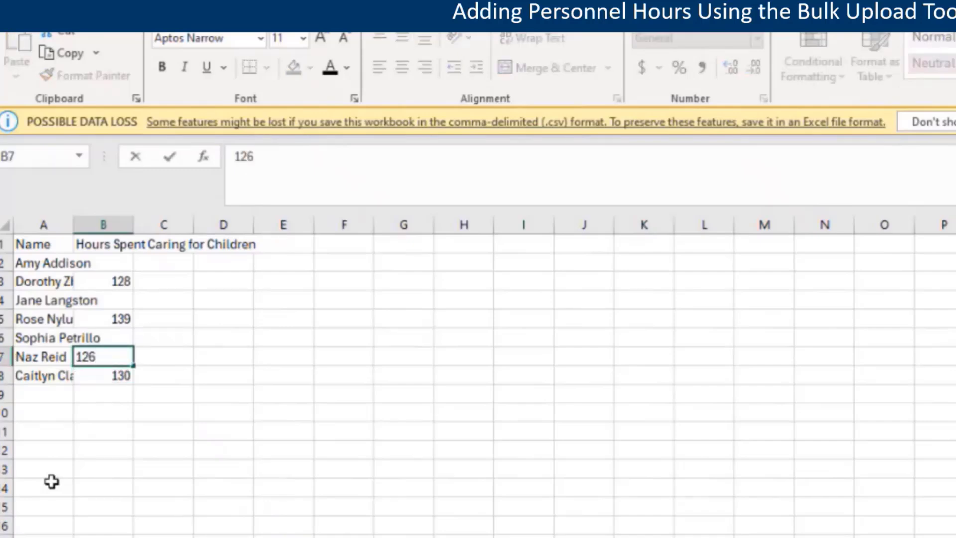
left_click(52, 481)
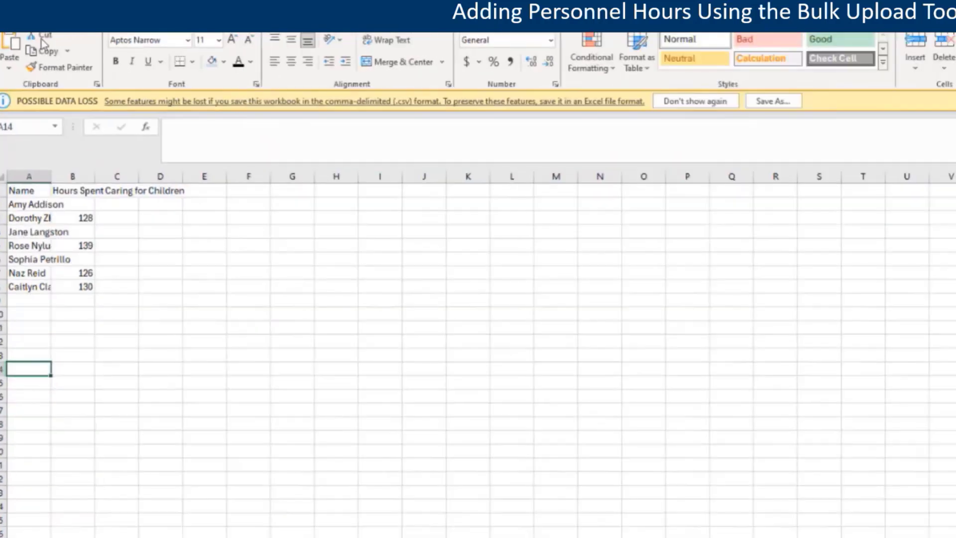
Save the edited seven-staff template, keeping the CSV format.
key("alt+f")
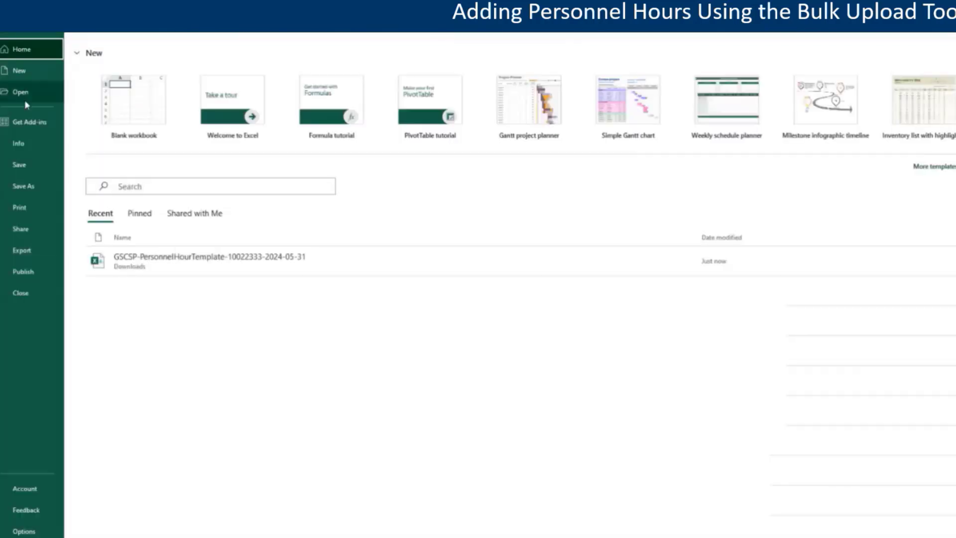
left_click(37, 167)
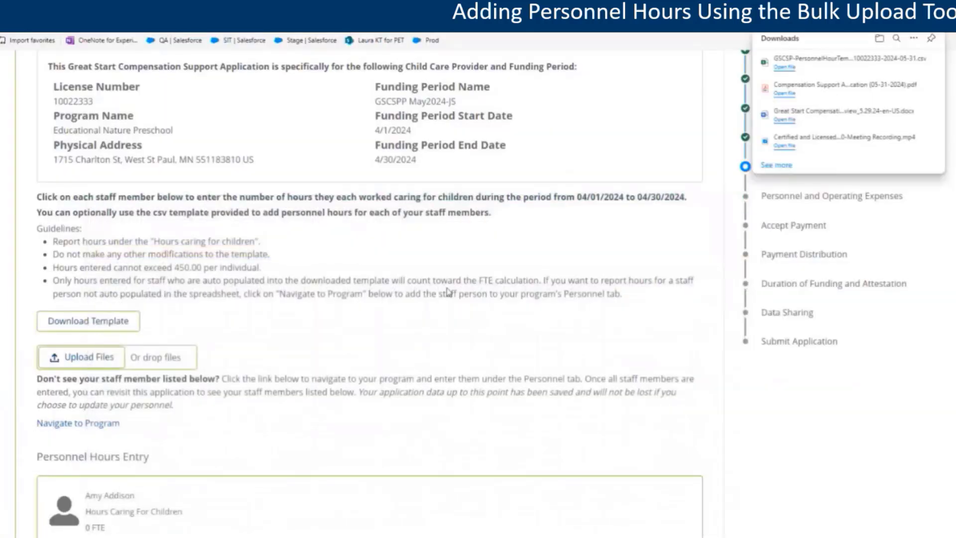
Upload today's GSCSP-PersonnelHourTemplate file from the Downloads folder.
left_click(120, 361)
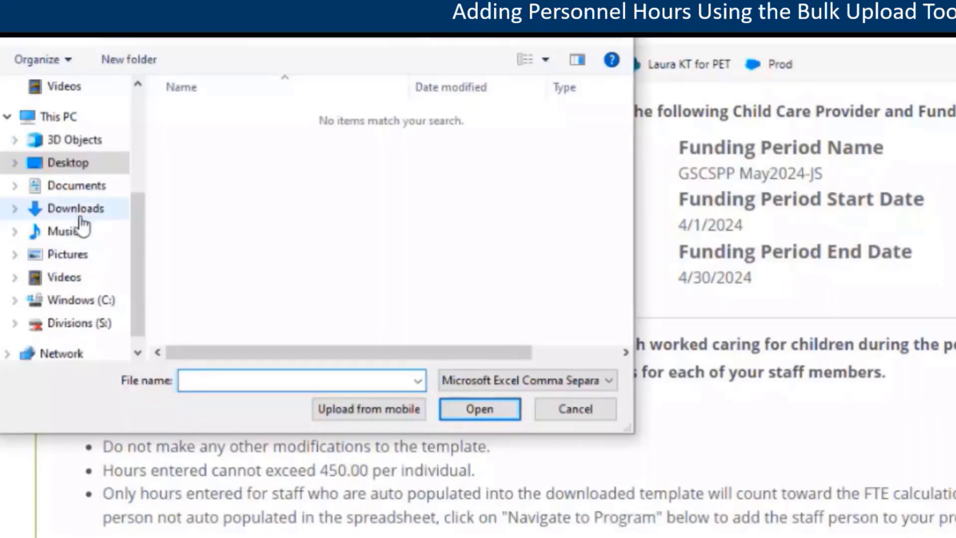
left_click(79, 213)
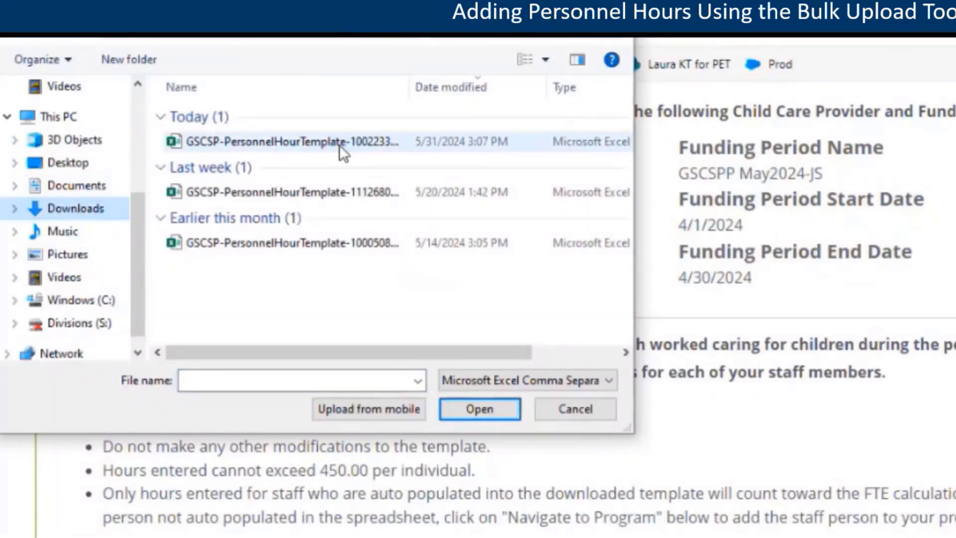
left_click(339, 144)
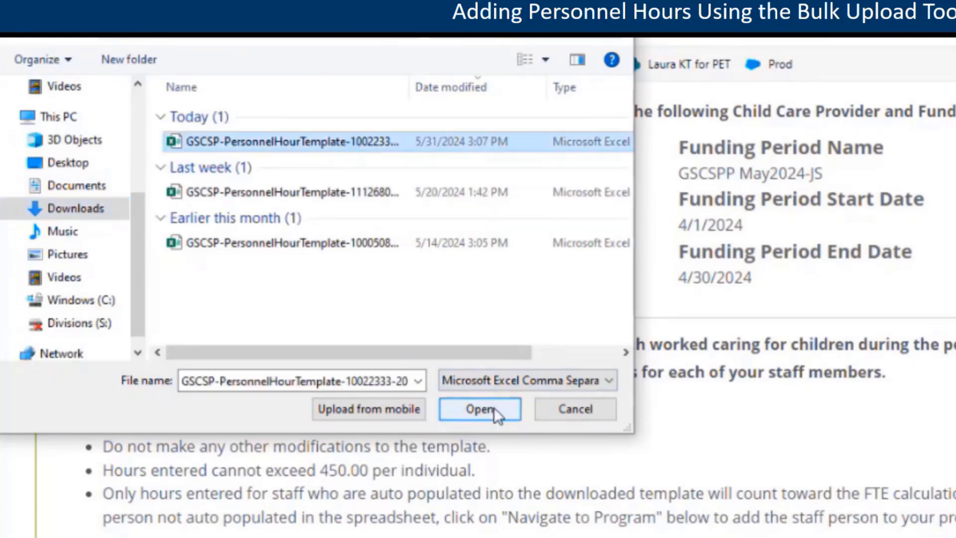
left_click(479, 409)
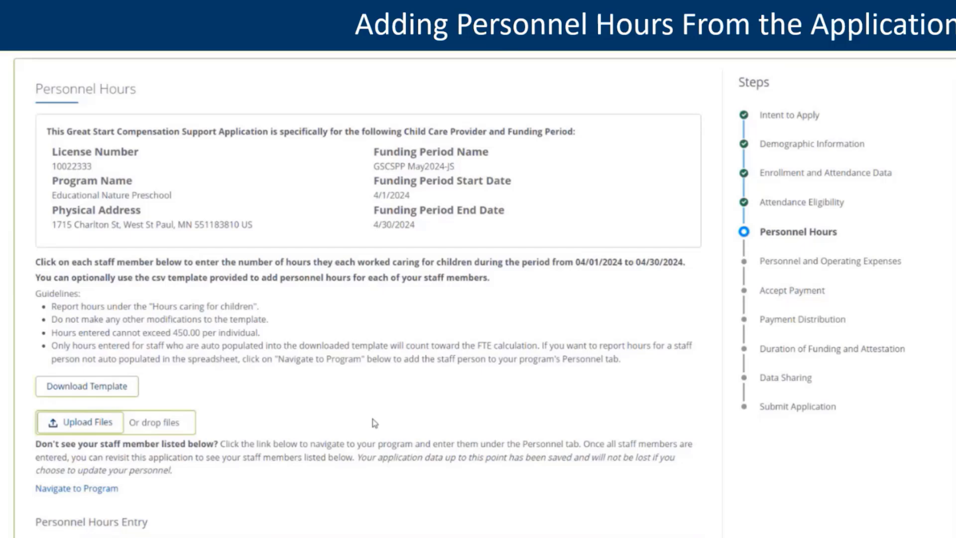
Go to the Educational Nature Preschool program page via Navigate to Program.
scroll(374, 422, "down", 3)
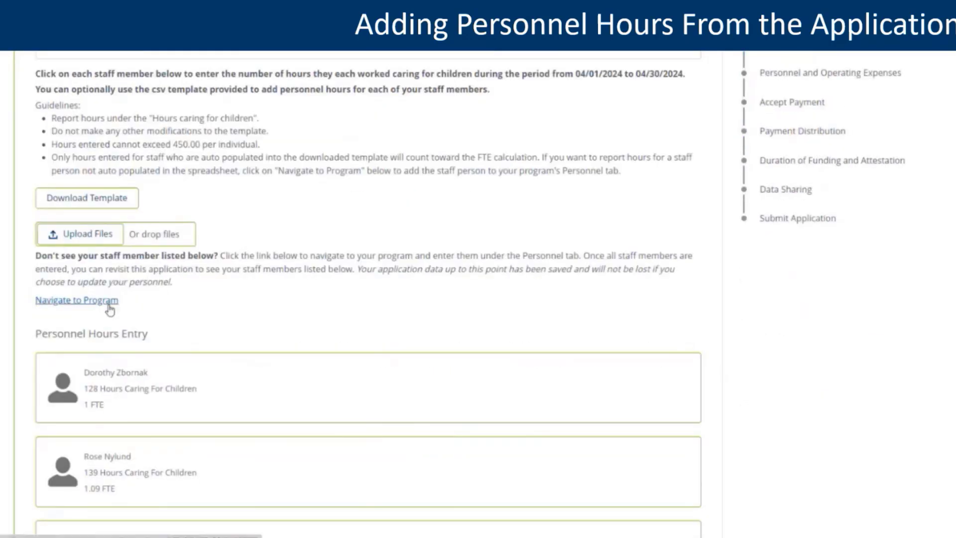
left_click(108, 305)
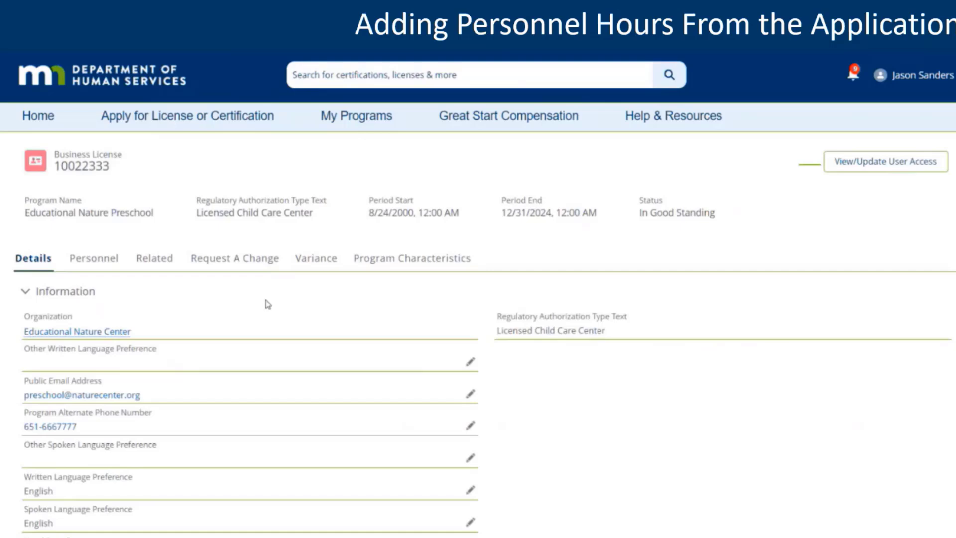
Show the Personnel tab's table listing the five staff members.
left_click(109, 265)
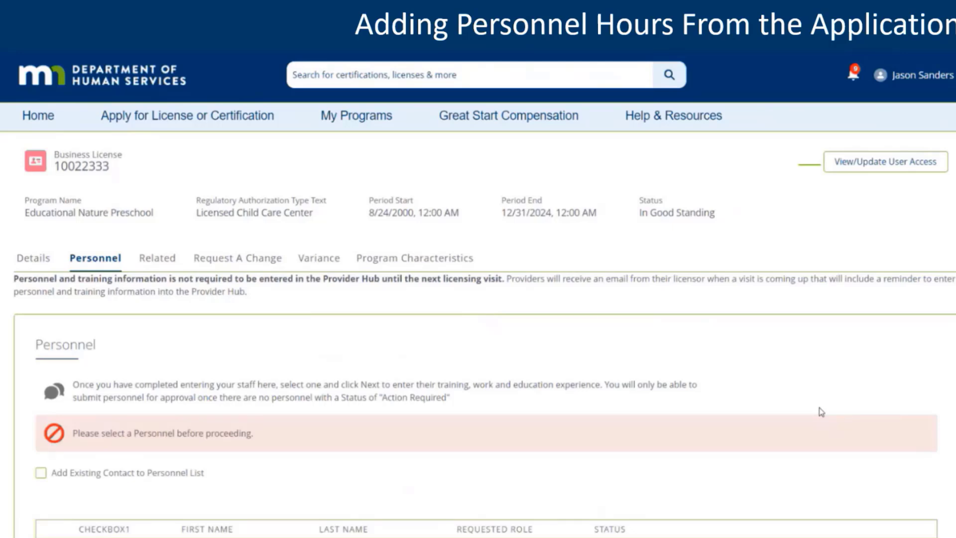
scroll(821, 411, "down", 5)
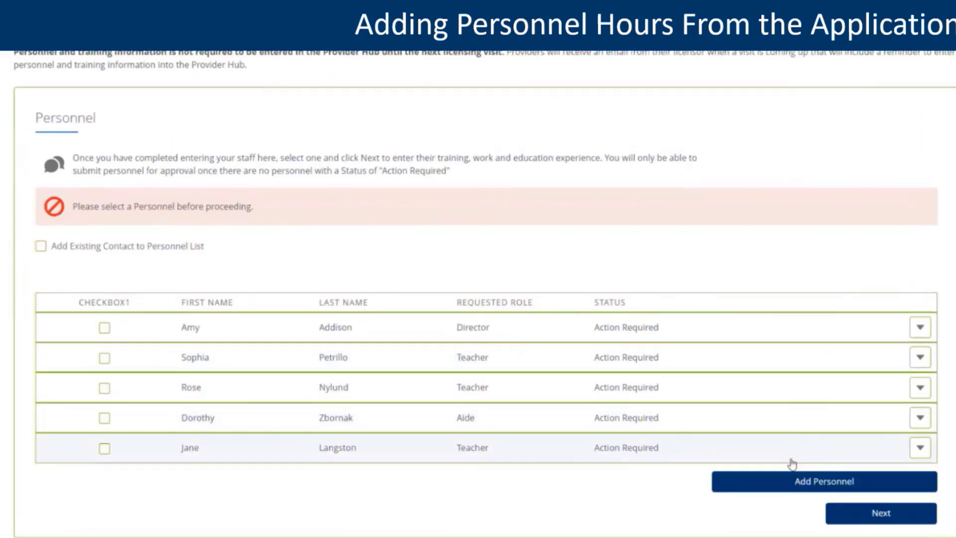
Add a new staff member with their first and last name and the Teacher role.
left_click(771, 481)
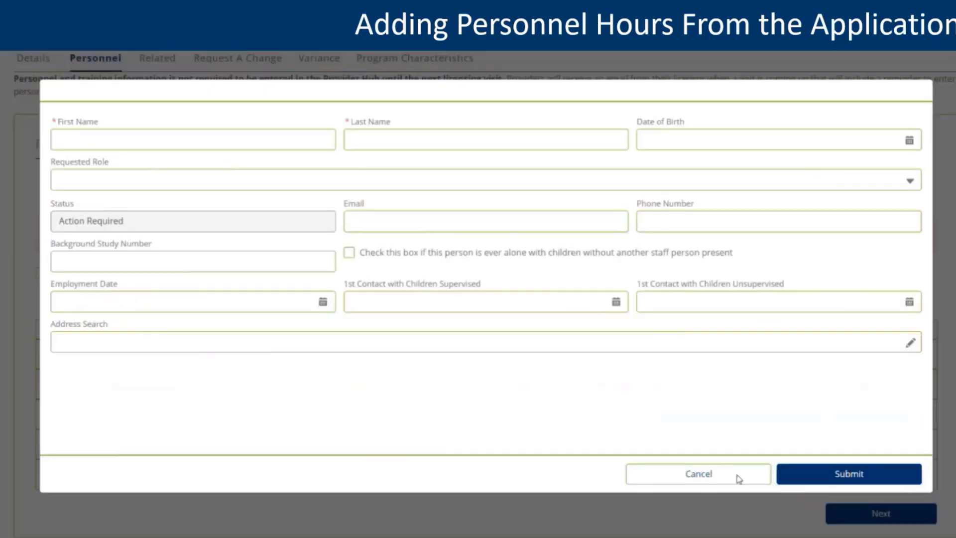
left_click(253, 146)
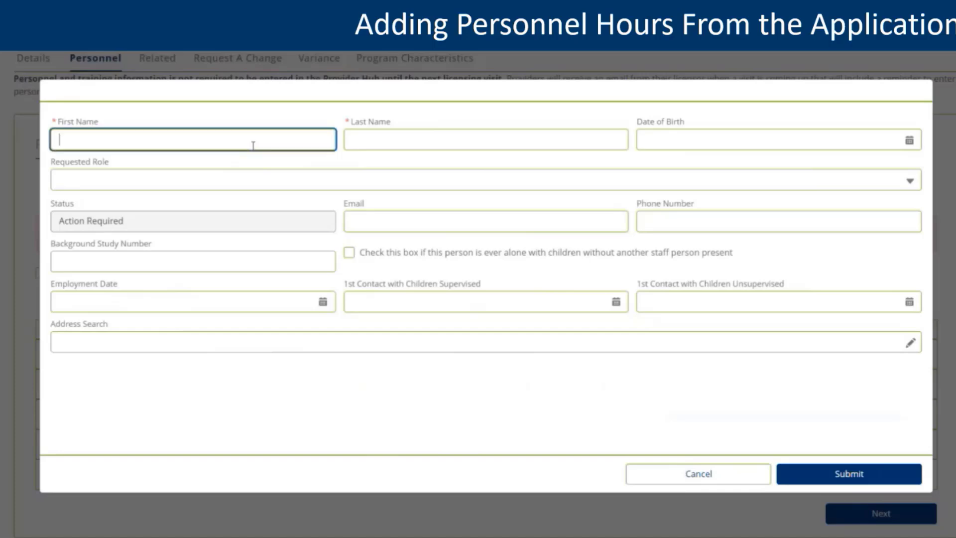
type("Steve")
key("Tab")
type("N")
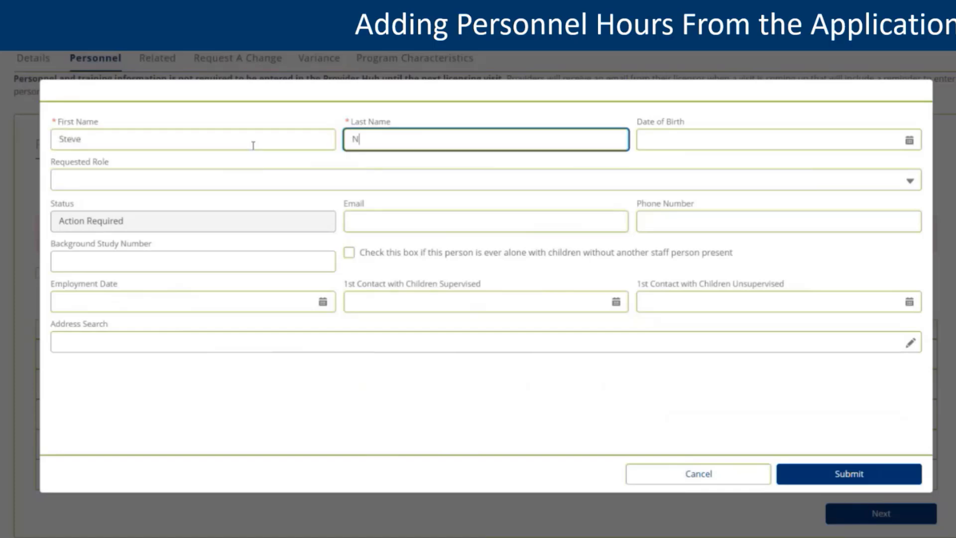
type("ash")
left_click(318, 180)
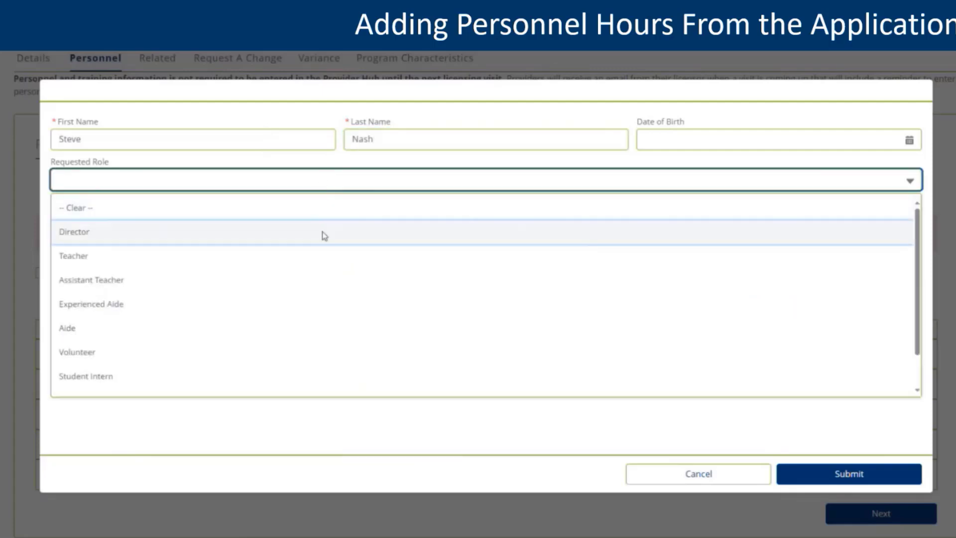
left_click(324, 253)
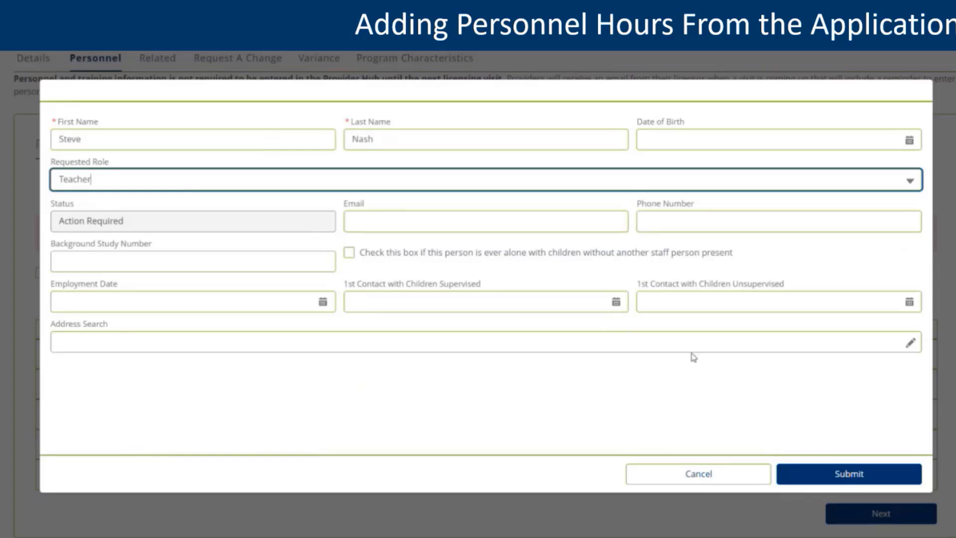
left_click(827, 474)
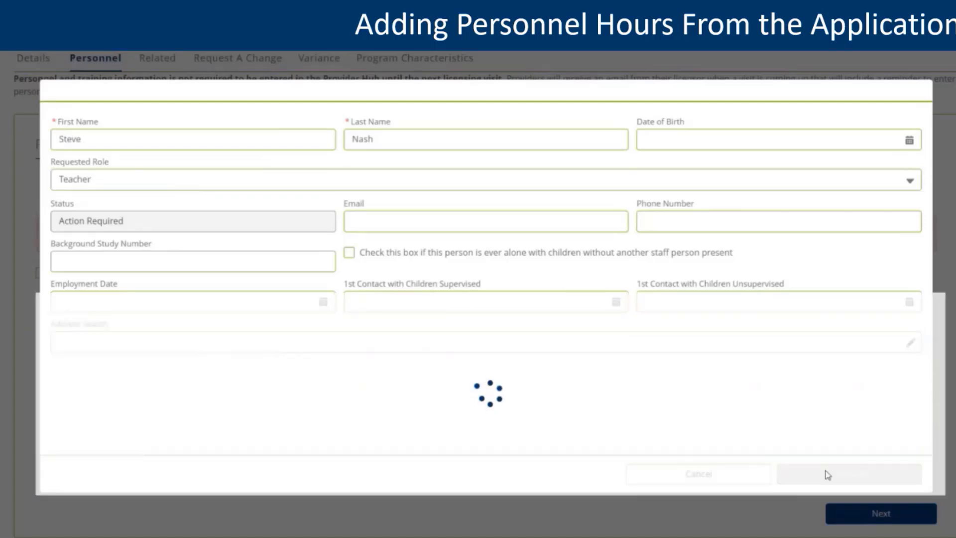
scroll(824, 474, "down", 1)
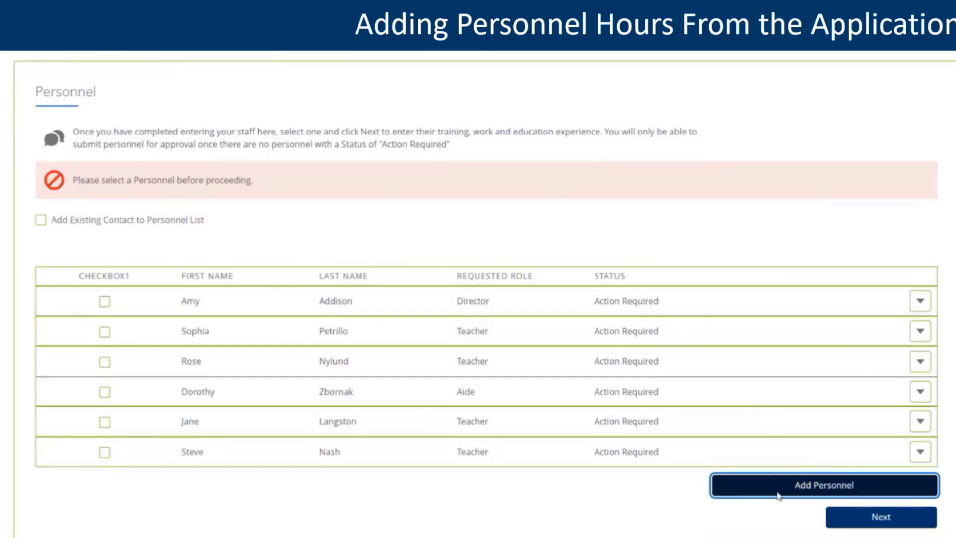
Add another staff member with their first and last name and the Experienced Aide role.
left_click(777, 493)
left_click(301, 139)
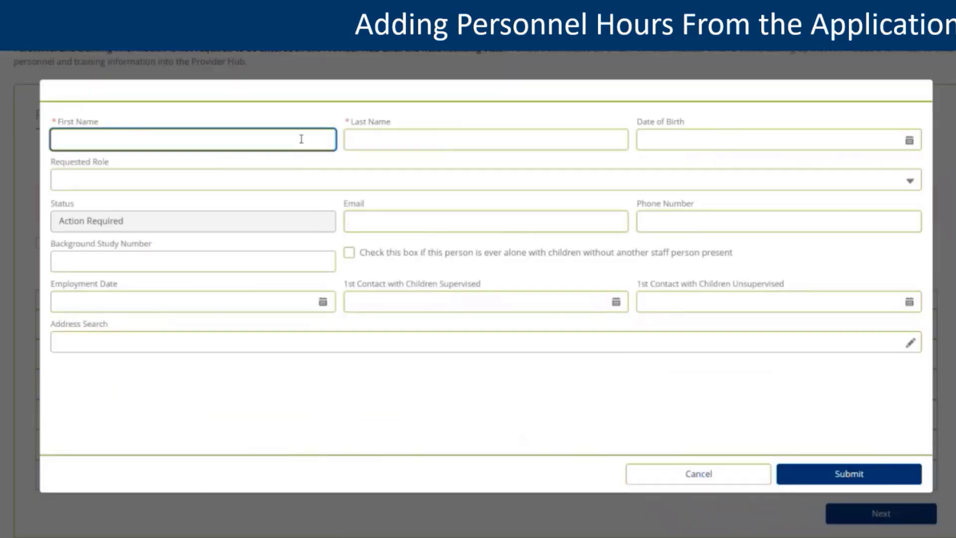
type("Kim")
key("Tab")
type("Nash")
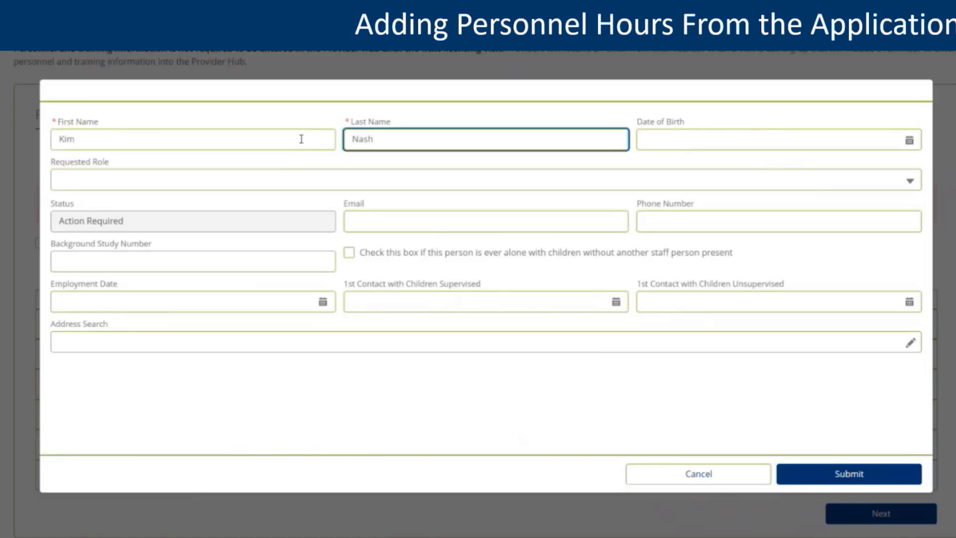
left_click(297, 179)
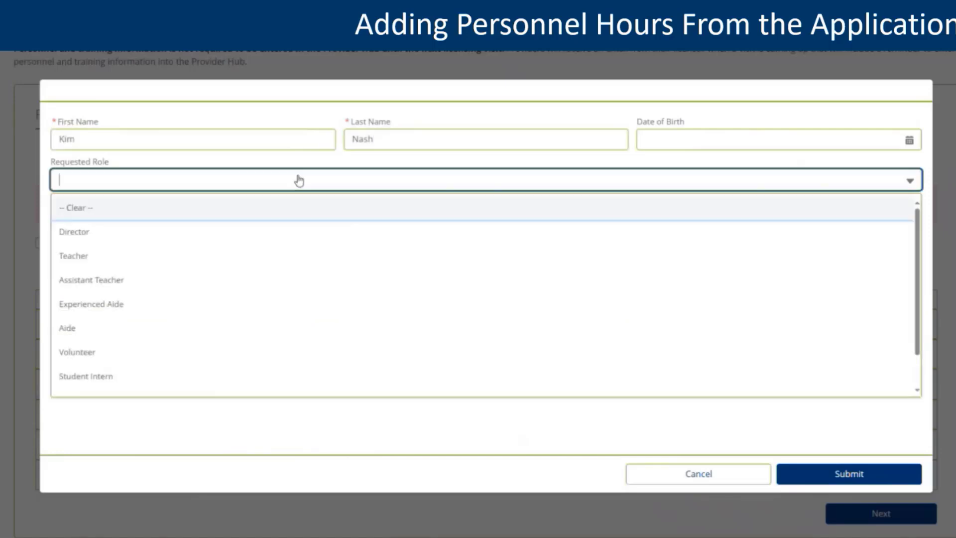
left_click(287, 299)
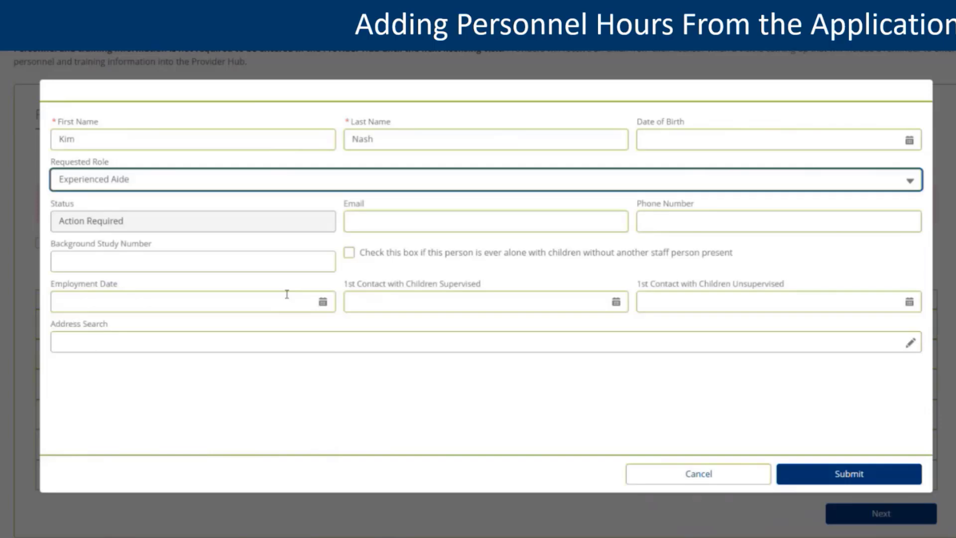
left_click(797, 473)
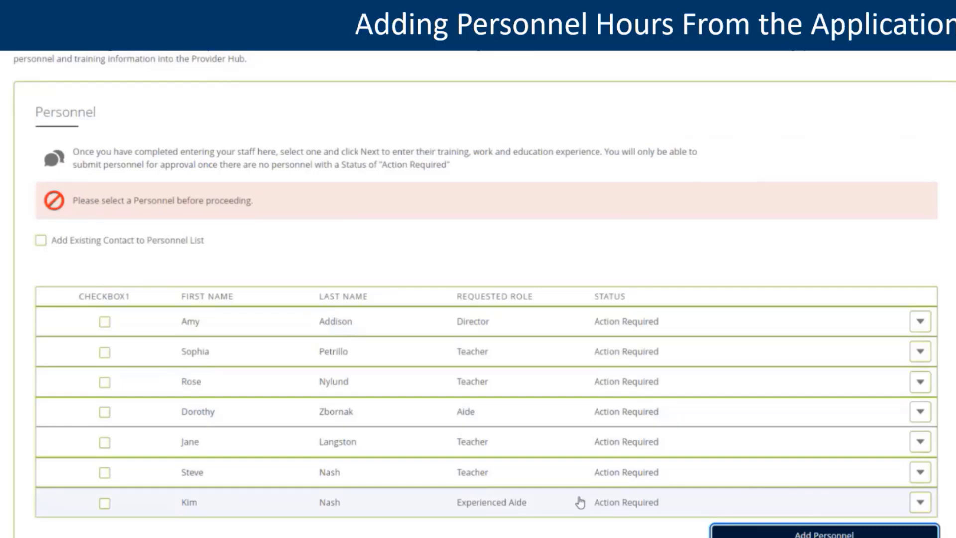
scroll(577, 502, "up", 5)
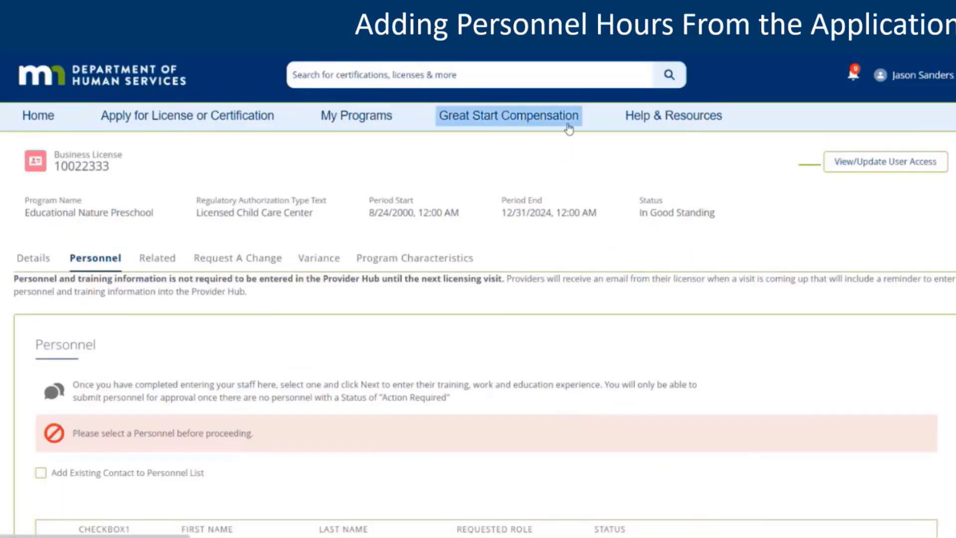
Resume the in-progress Great Start Compensation application.
left_click(569, 129)
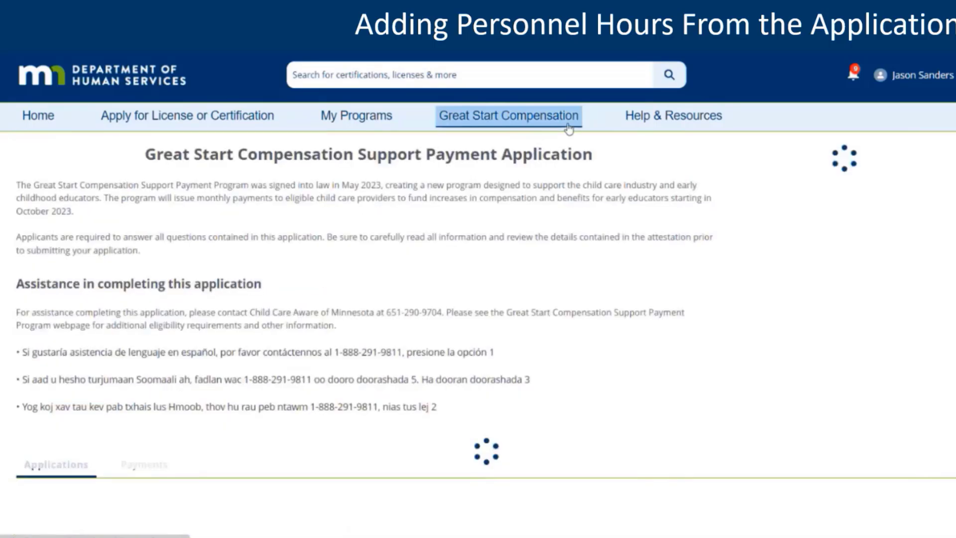
scroll(584, 288, "down", 1)
scroll(585, 287, "down", 2)
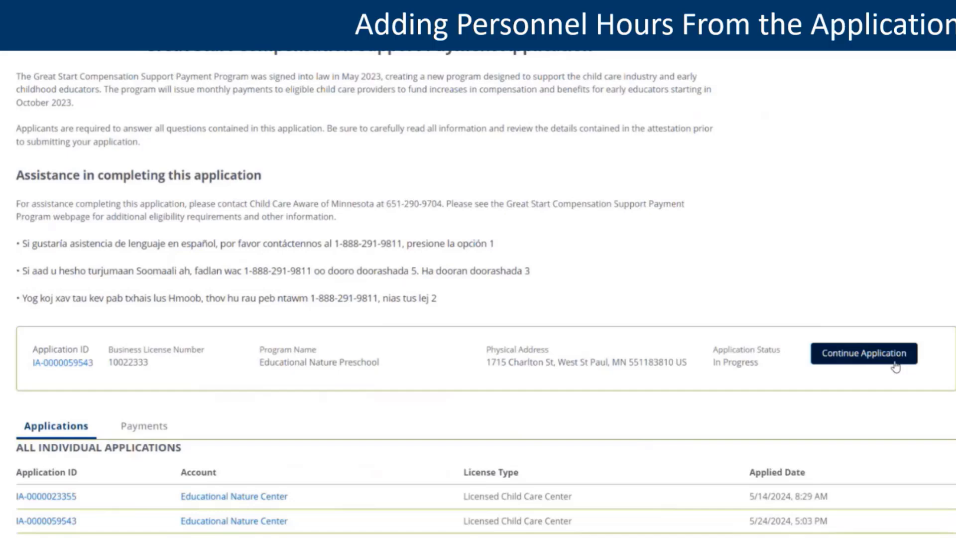
left_click(895, 367)
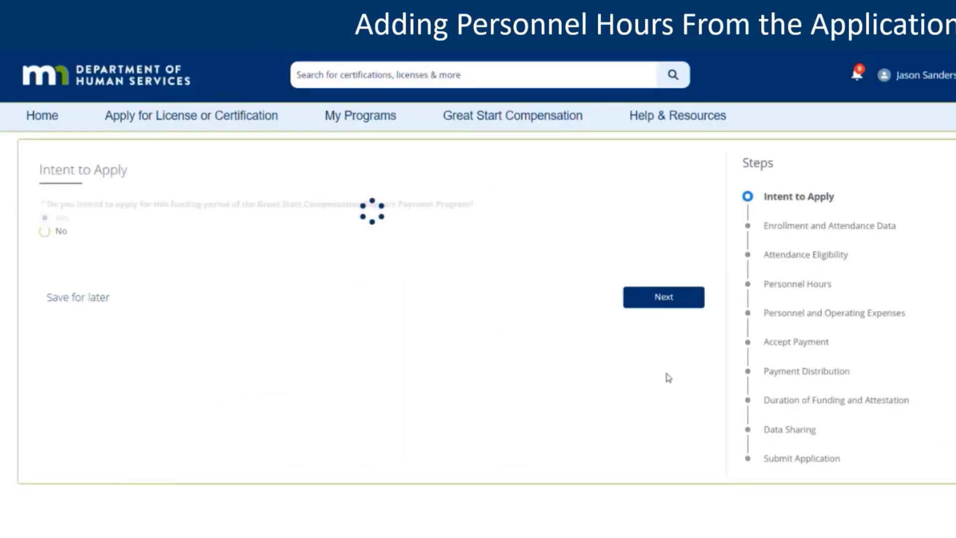
Advance past Intent to Apply, Enrollment and Attendance Eligibility to Personnel Hours.
left_click(679, 395)
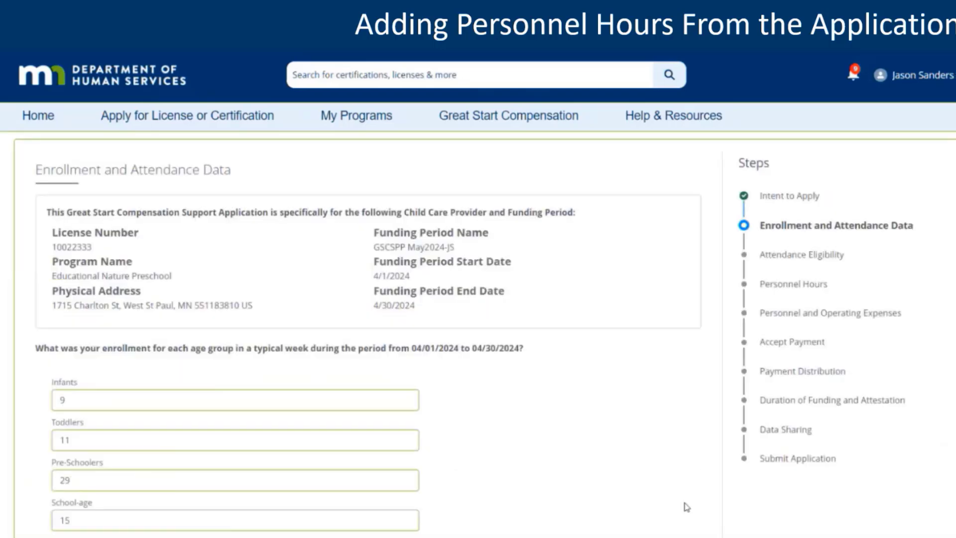
scroll(685, 503, "down", 4)
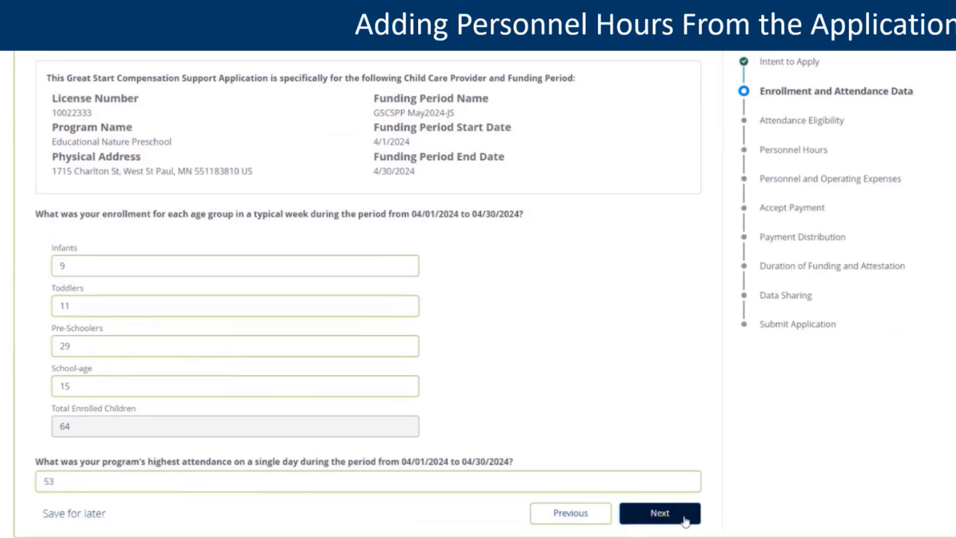
left_click(685, 519)
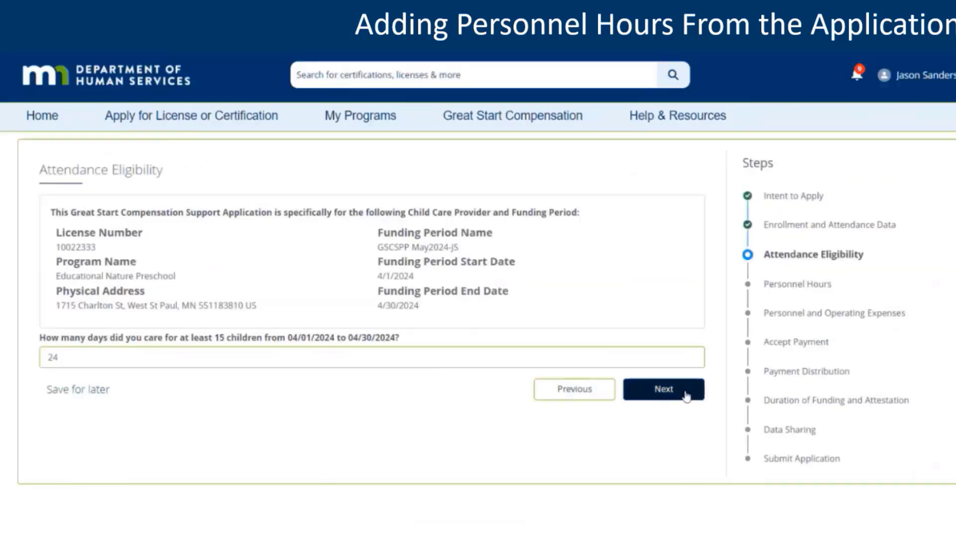
left_click(686, 394)
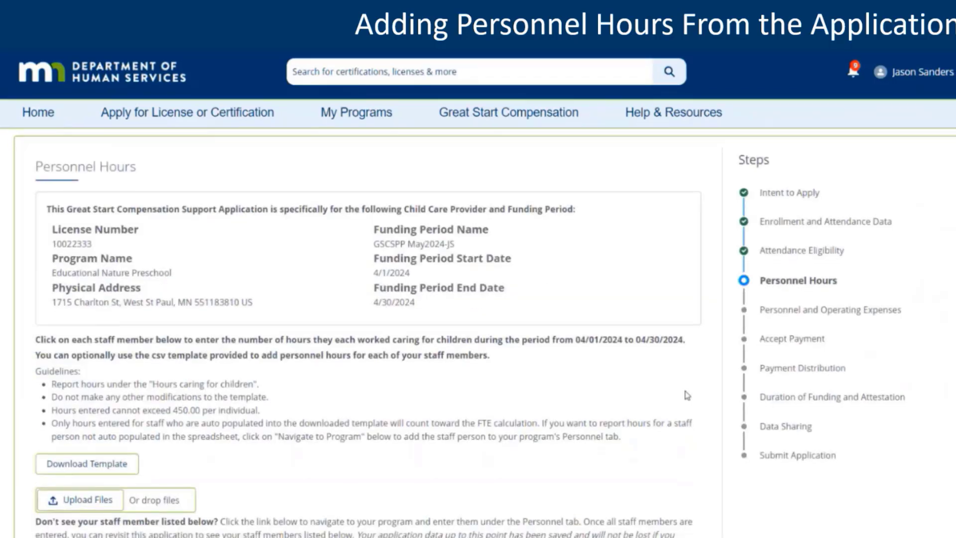
Give the new experienced aide 152 hours caring for children, making 1.19 FTE.
scroll(687, 395, "down", 13)
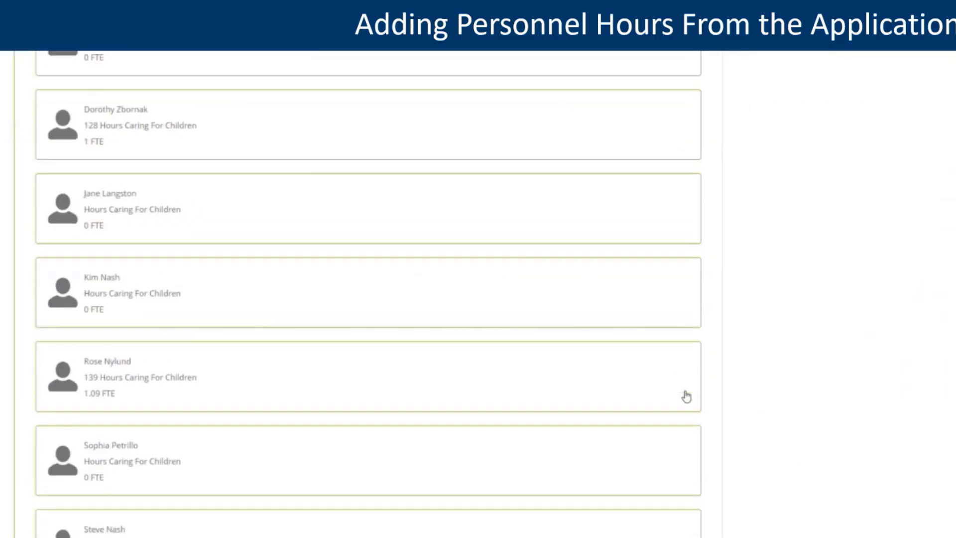
left_click(175, 297)
left_click(308, 389)
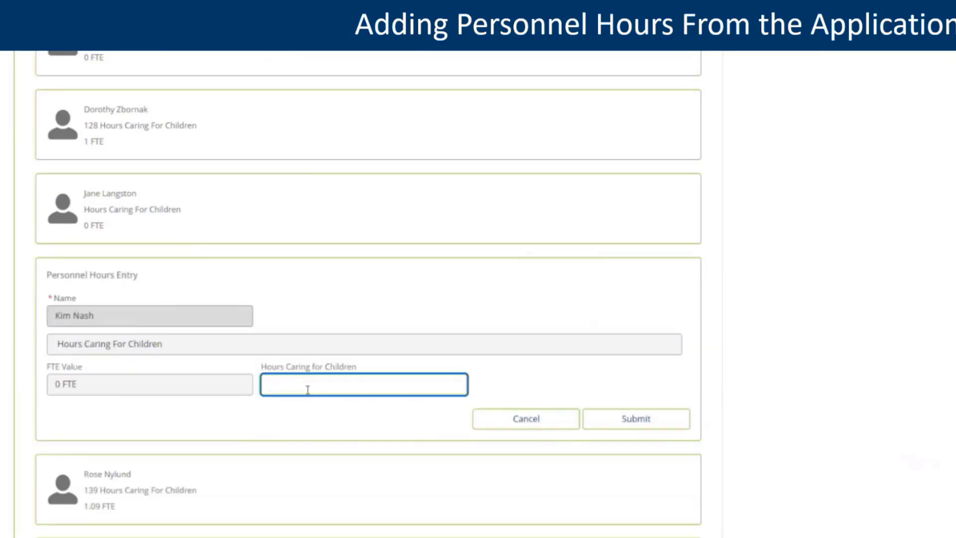
type("152")
left_click(659, 427)
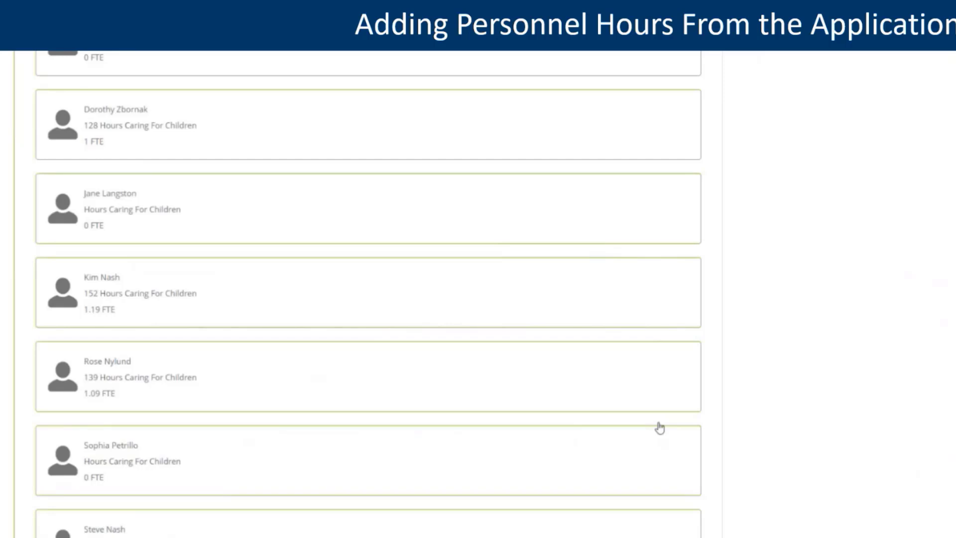
scroll(658, 427, "down", 4)
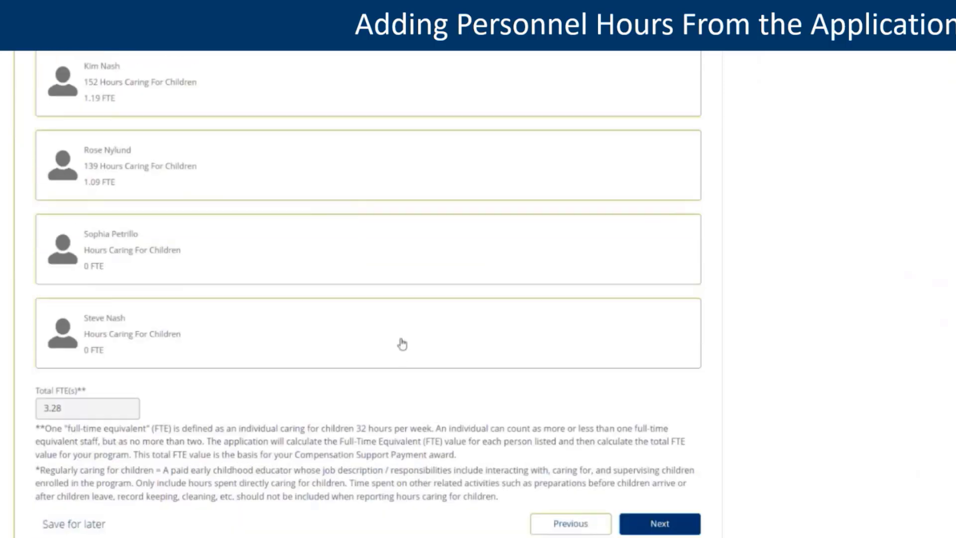
Give the new teacher 128 hours caring for children, bringing Total FTE to 4.28, and continue.
left_click(403, 345)
left_click(390, 420)
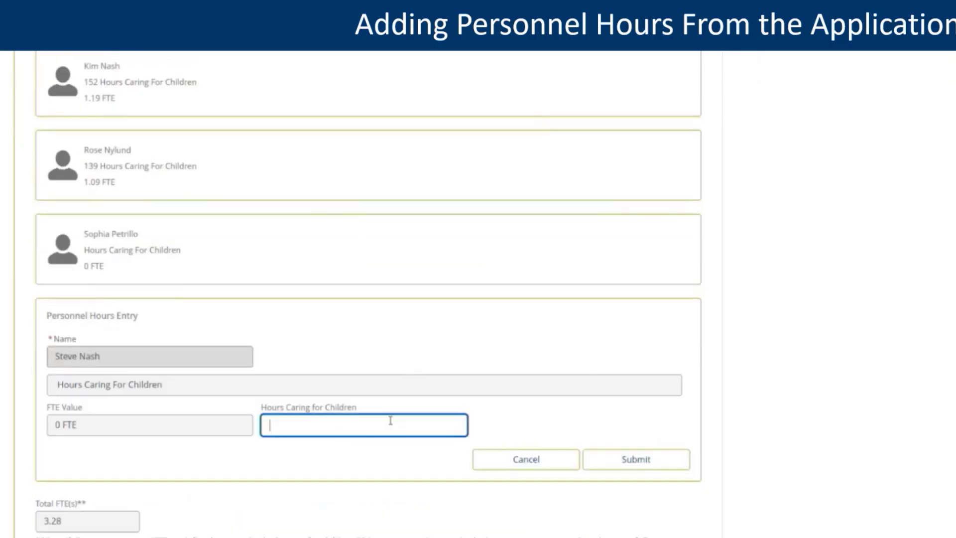
type("128")
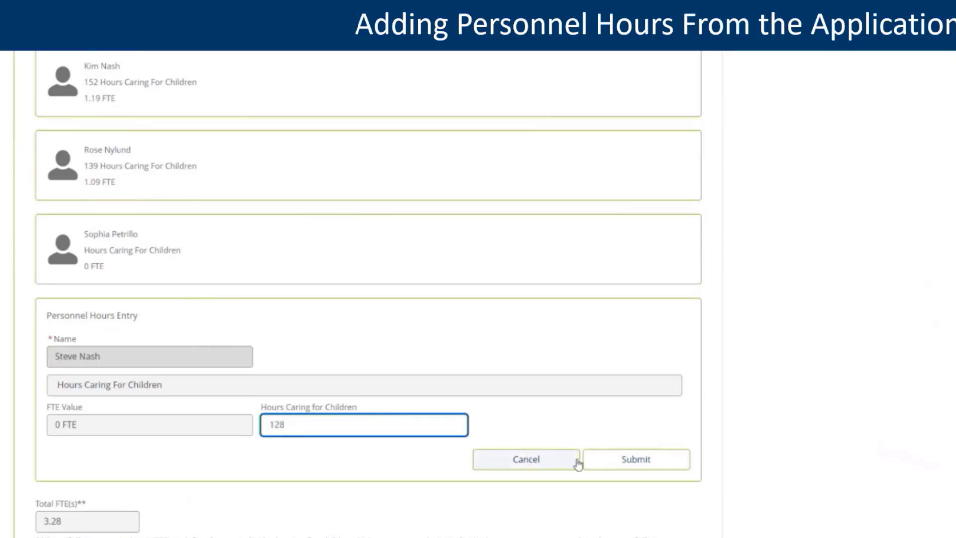
left_click(633, 464)
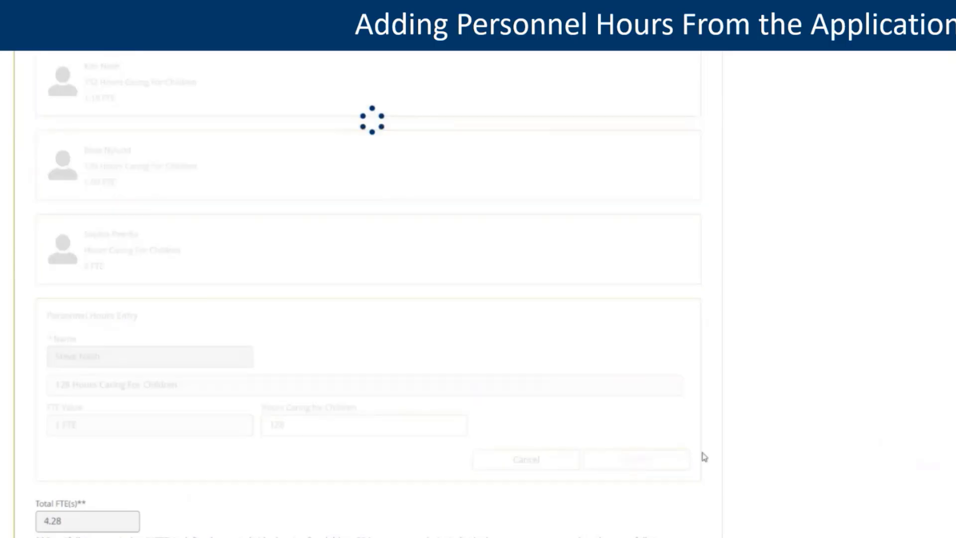
scroll(704, 456, "down", 1)
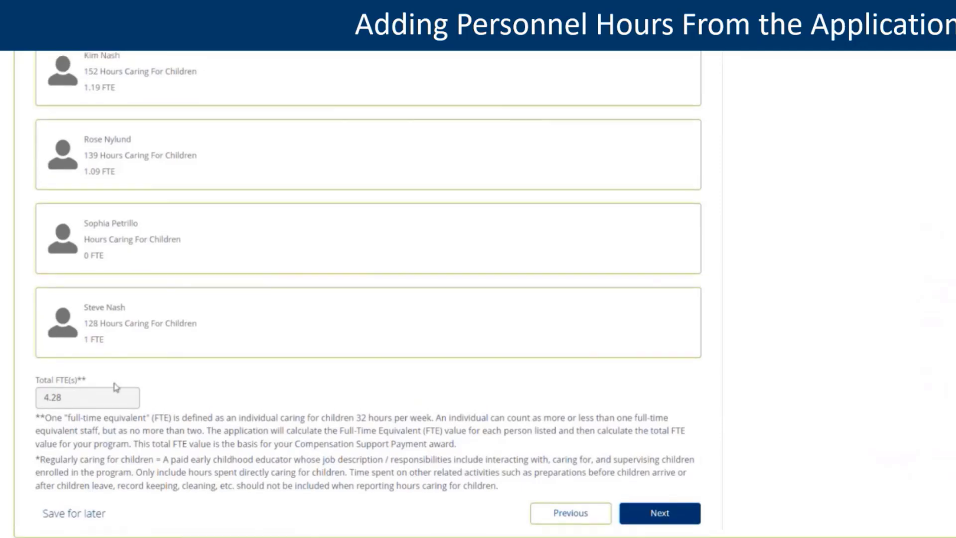
left_click(688, 523)
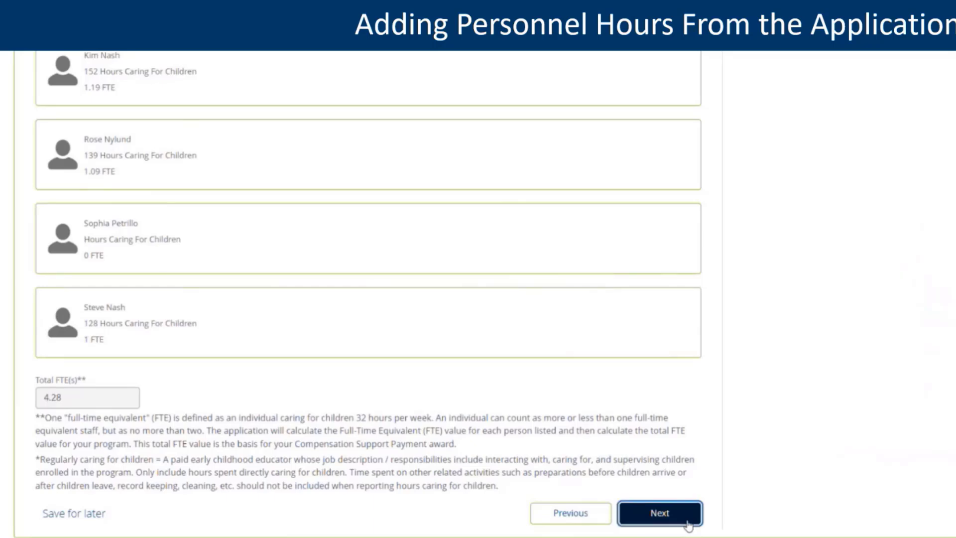